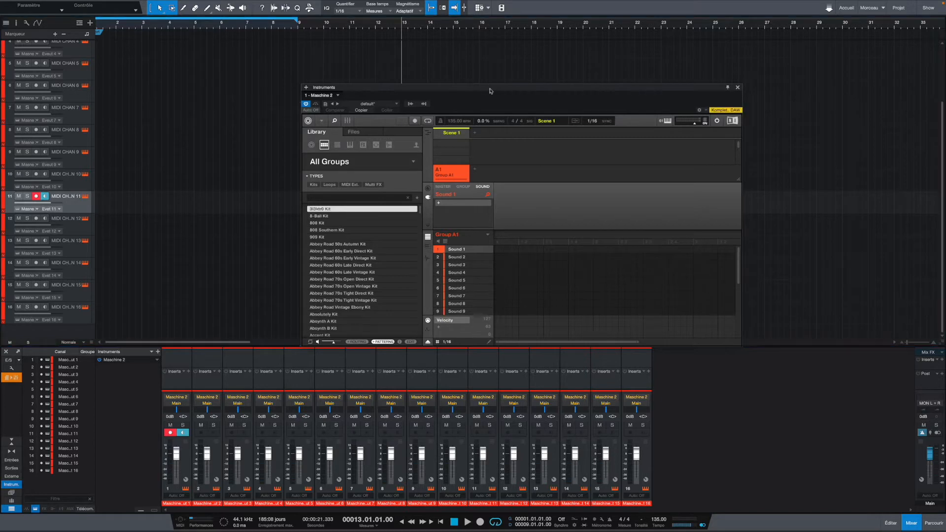
- Reposition the Maschine 2 plug-in window over the arrangement and bring the first MIDI tracks into view
{"action": "left_click_drag", "start_coordinate": [490, 87], "coordinate": [413, 64]}
{"action": "scroll", "coordinate": [71, 215], "scroll_direction": "up", "scroll_amount": 3}
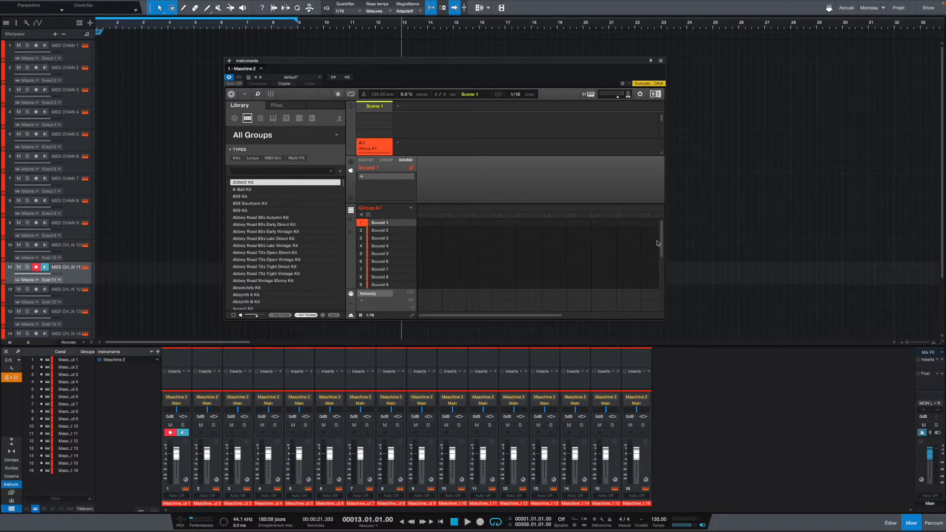
{"action": "left_click_drag", "start_coordinate": [661, 253], "coordinate": [659, 215]}
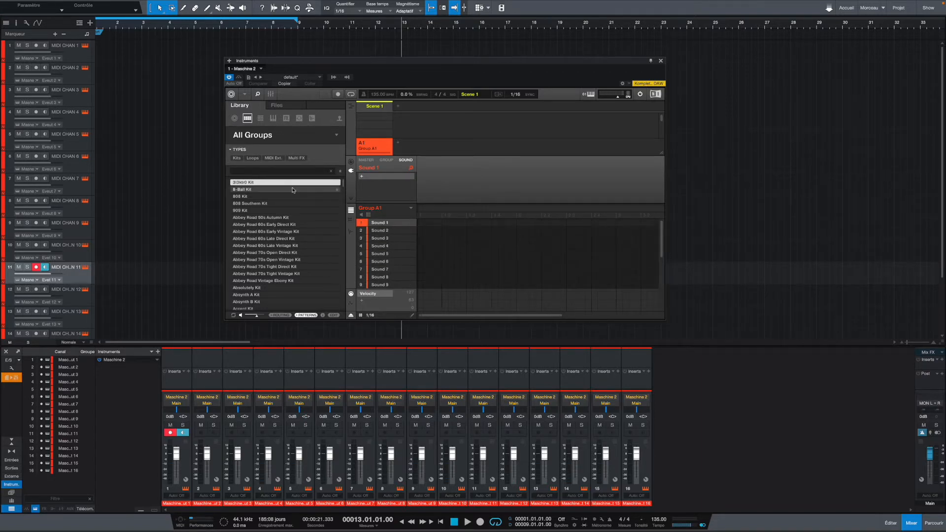
- Select the MIDI CHAN 2, MIDI CHAN 3 and MIDI CHAN 4 tracks one after another
{"action": "left_click", "coordinate": [79, 82]}
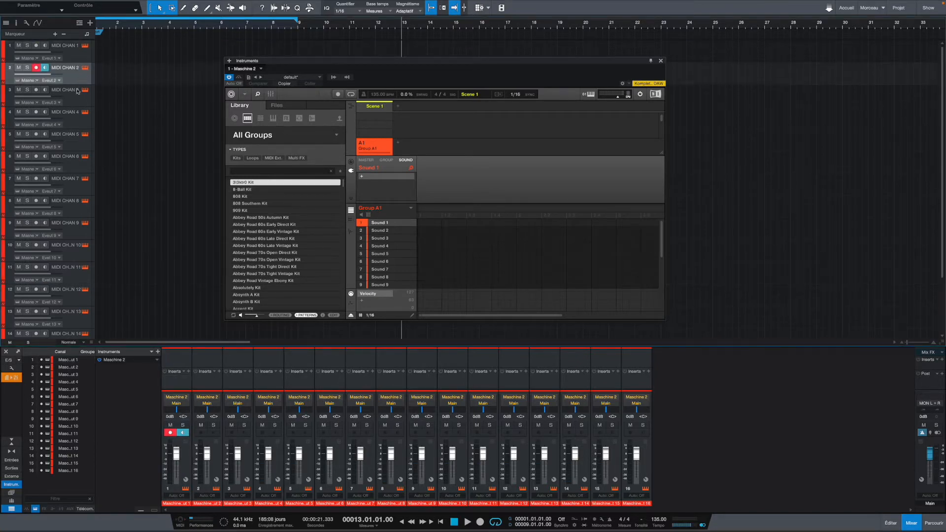
{"action": "left_click", "coordinate": [76, 103]}
{"action": "left_click", "coordinate": [77, 124]}
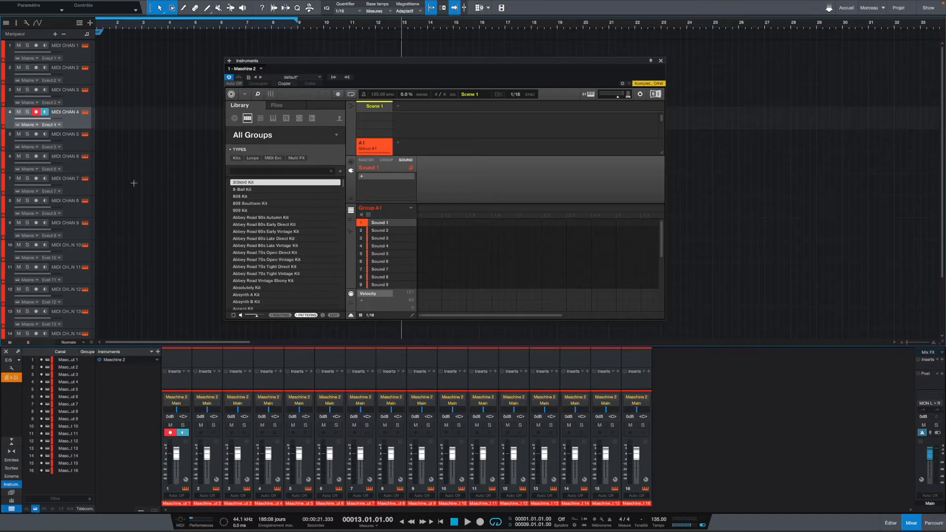
{"action": "mouse_move", "coordinate": [664, 236]}
{"action": "left_mouse_down"}
{"action": "mouse_move", "coordinate": [660, 276]}
{"action": "mouse_move", "coordinate": [669, 233]}
{"action": "left_mouse_up"}
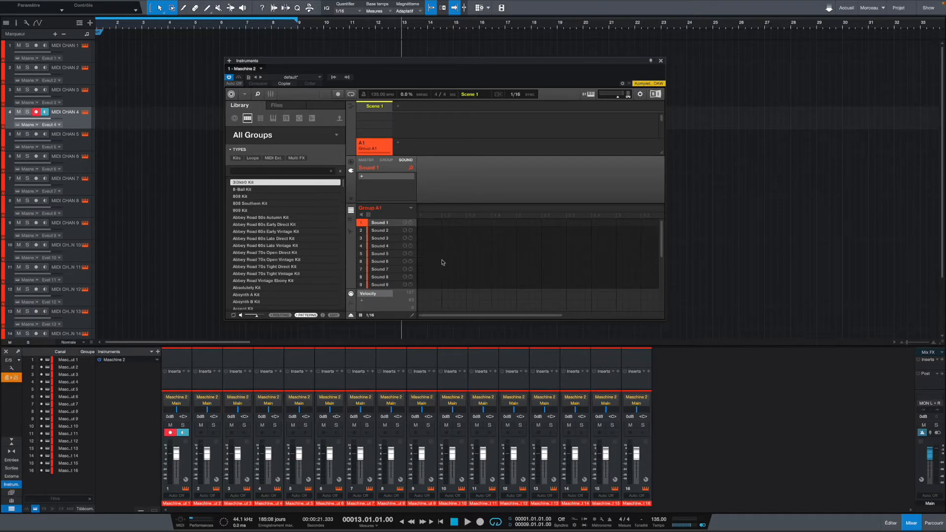
- Load the 3l3ktr0 Kit into group A1 and play back its Pattern 1
{"action": "double_click", "coordinate": [249, 184]}
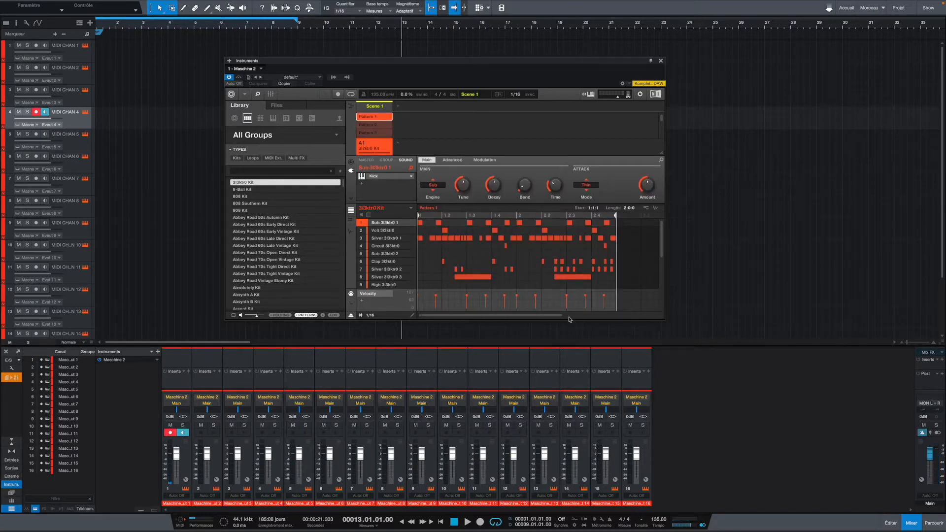
{"action": "left_click_drag", "start_coordinate": [562, 315], "coordinate": [505, 235]}
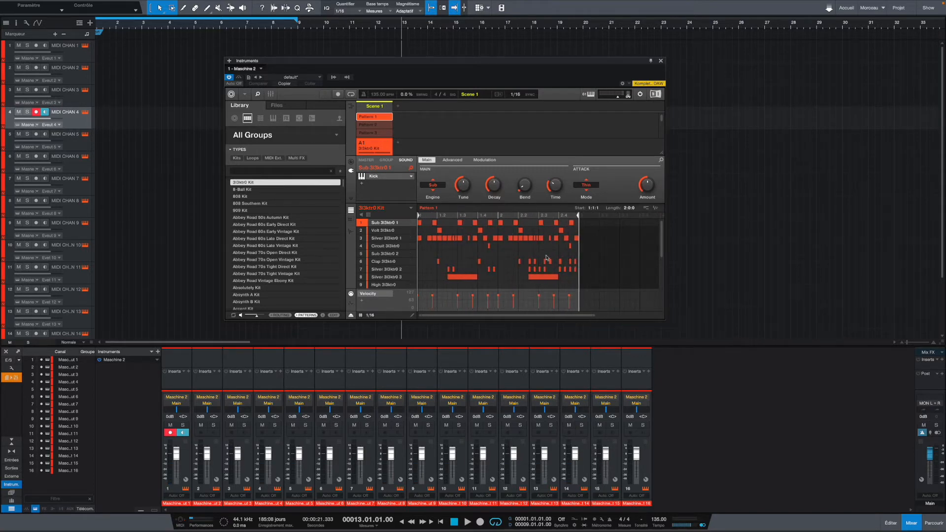
{"action": "scroll", "coordinate": [546, 258], "scroll_direction": "down", "scroll_amount": 1}
{"action": "scroll", "coordinate": [552, 261], "scroll_direction": "up", "scroll_amount": 1}
{"action": "key", "text": "space"}
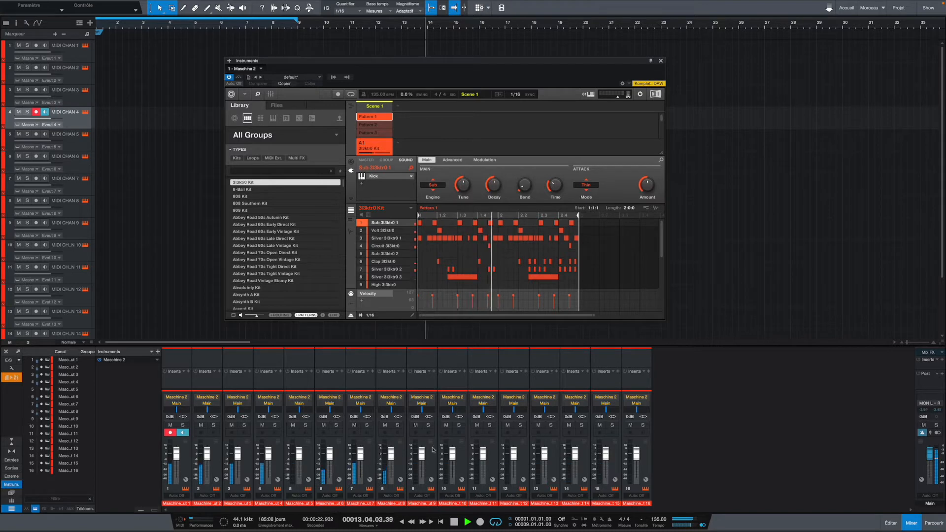
{"action": "key", "text": "space"}
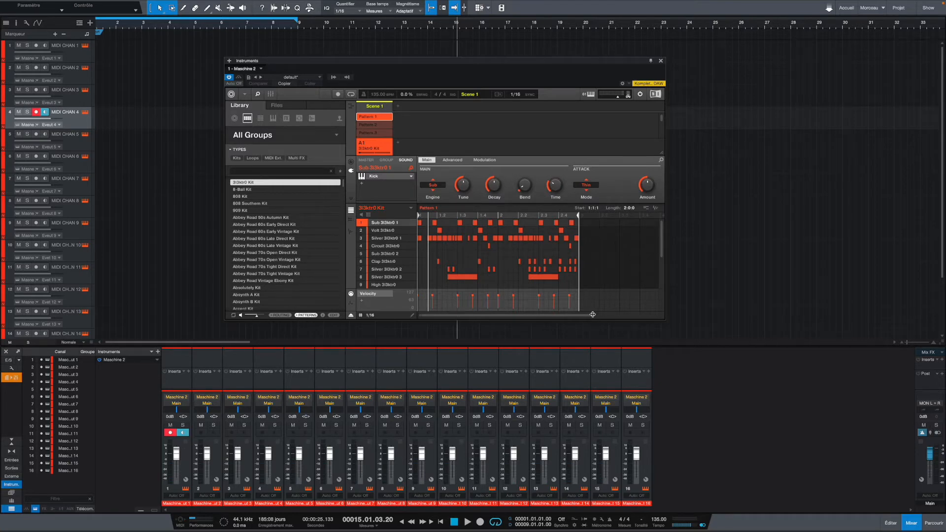
{"action": "left_click_drag", "start_coordinate": [594, 316], "coordinate": [670, 316]}
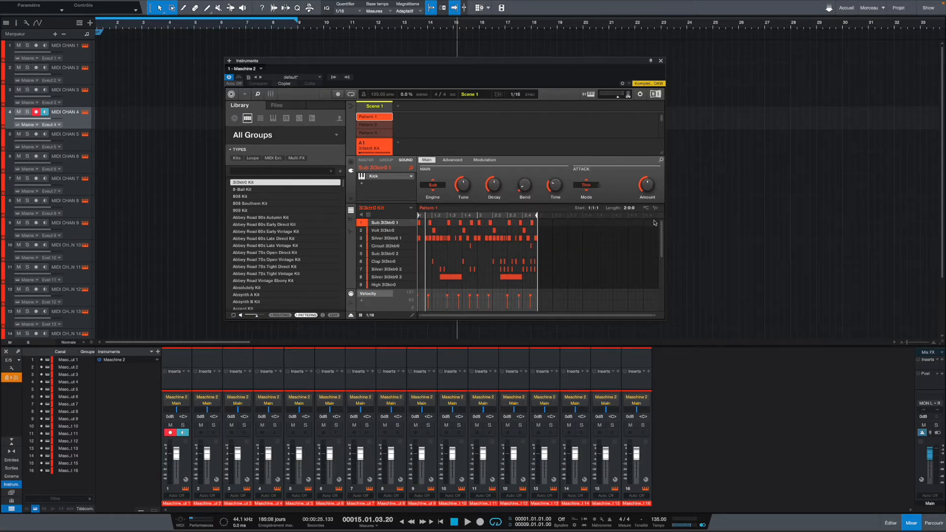
{"action": "left_click_drag", "start_coordinate": [646, 212], "coordinate": [106, 60]}
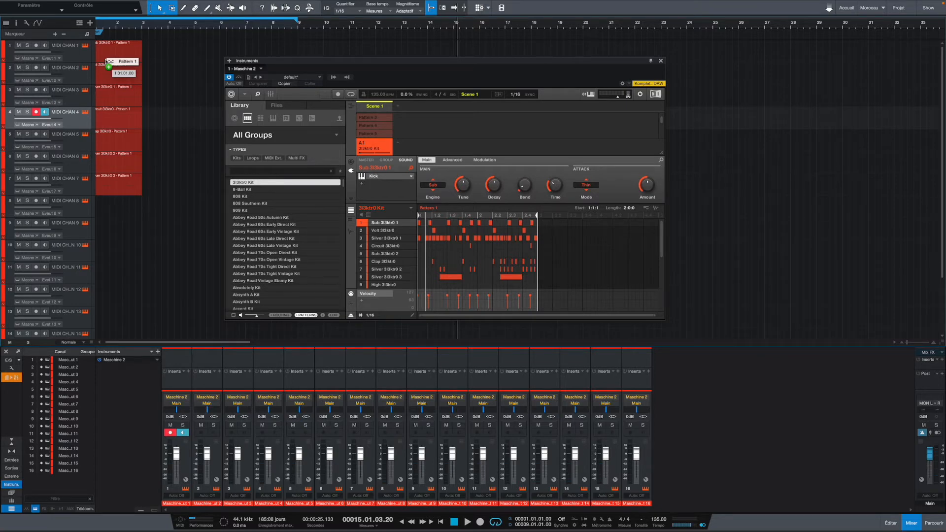
{"action": "left_click_drag", "start_coordinate": [106, 59], "coordinate": [106, 53]}
{"action": "key", "text": "Escape"}
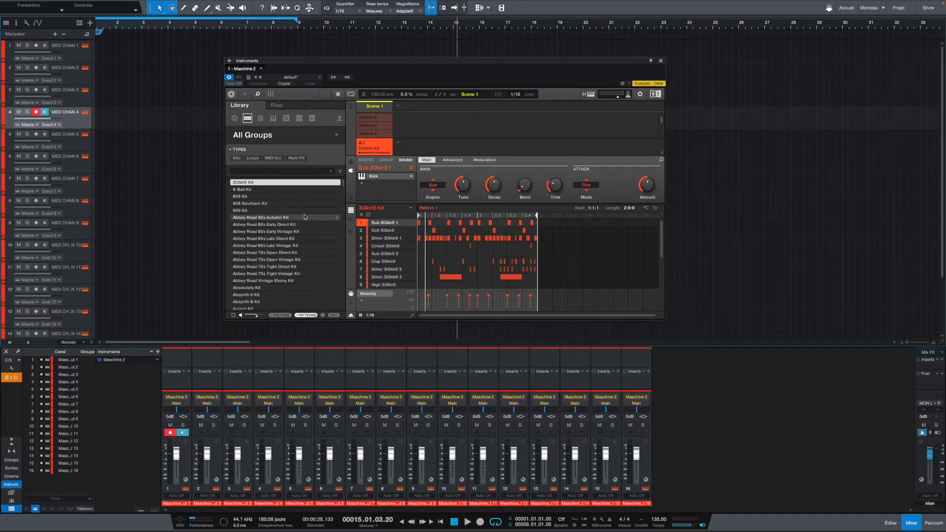
- Switch the pattern editor to the keyboard view and copy Pattern 1 to bar 1 of the MIDI CHAN 1 track
{"action": "left_click", "coordinate": [351, 220]}
{"action": "left_click_drag", "start_coordinate": [646, 207], "coordinate": [101, 56]}
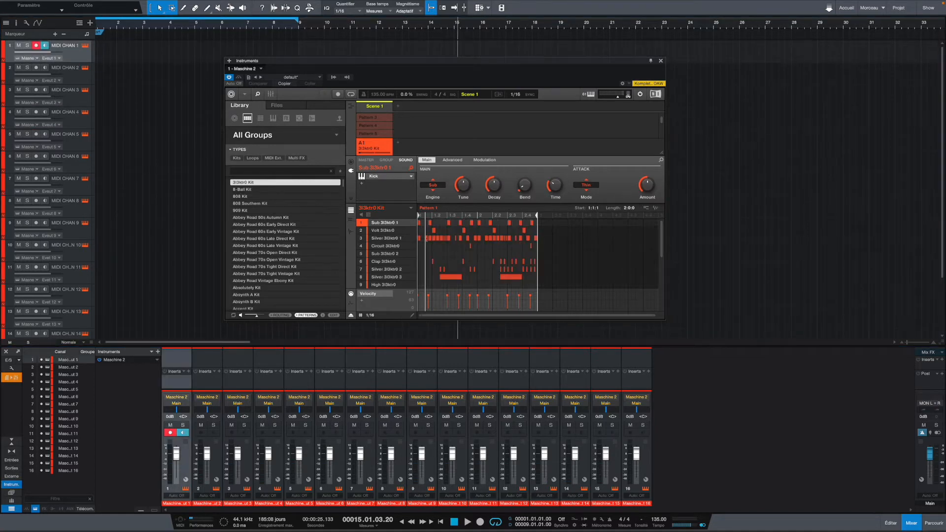
{"action": "left_click", "coordinate": [350, 219]}
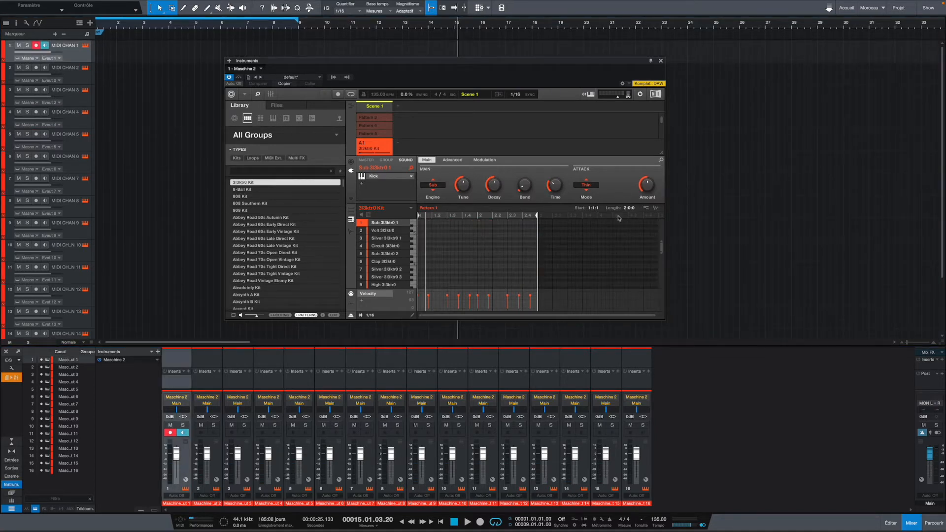
{"action": "left_click_drag", "start_coordinate": [646, 208], "coordinate": [110, 57]}
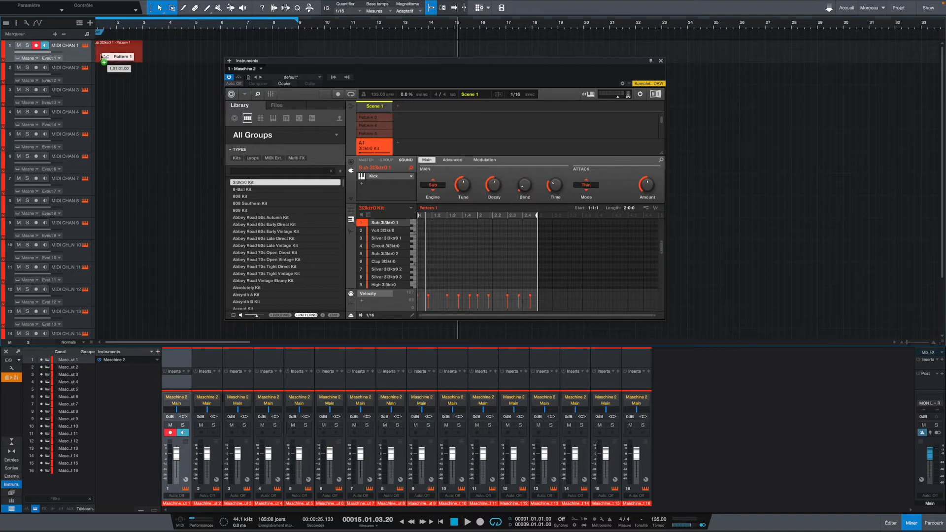
- Make the empty Pattern 6 the active pattern of group A1 in Scene 1
{"action": "scroll", "coordinate": [384, 130], "scroll_direction": "up", "scroll_amount": 2}
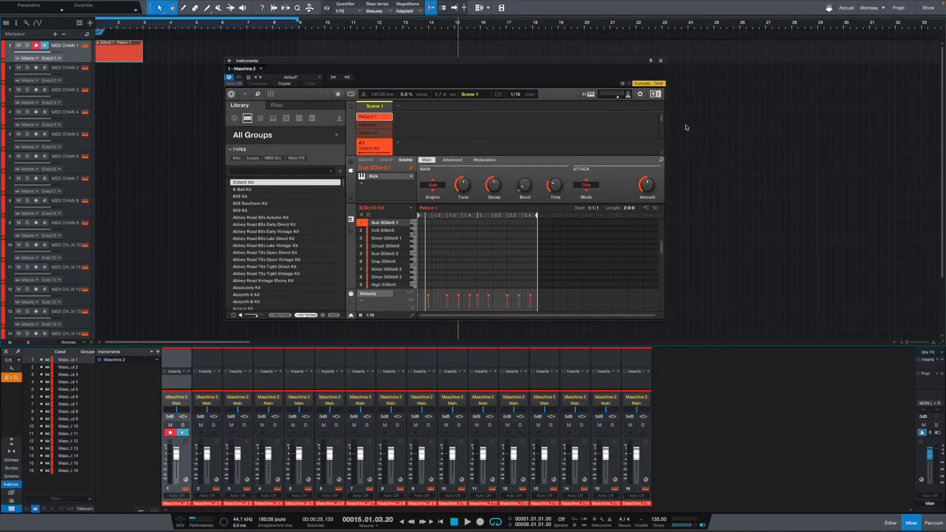
{"action": "left_click_drag", "start_coordinate": [661, 122], "coordinate": [662, 125]}
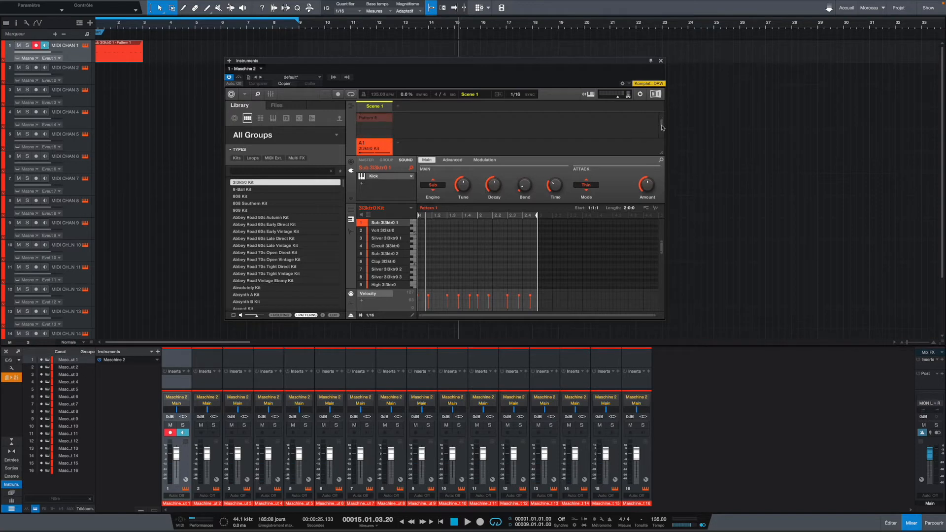
{"action": "left_click", "coordinate": [375, 126]}
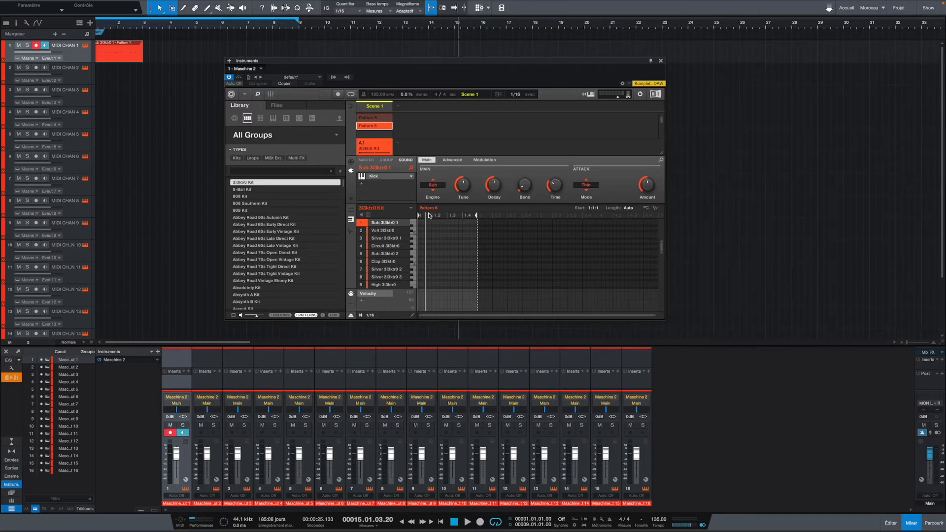
- Play the Pattern 1 clip on MIDI CHAN 1 from the start of the song, and stop playback
{"action": "left_click_drag", "start_coordinate": [111, 26], "coordinate": [133, 36]}
{"action": "key", "text": "f"}
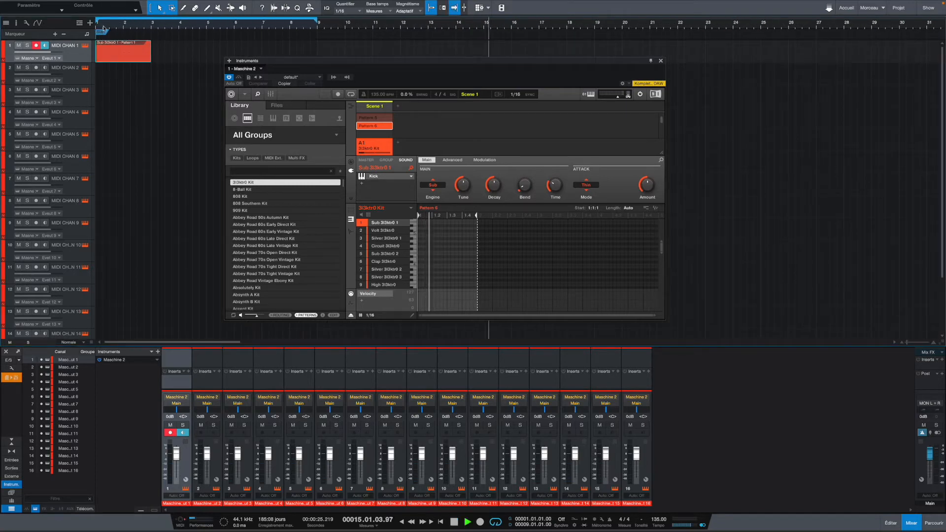
{"action": "key", "text": "comma"}
{"action": "key", "text": "space"}
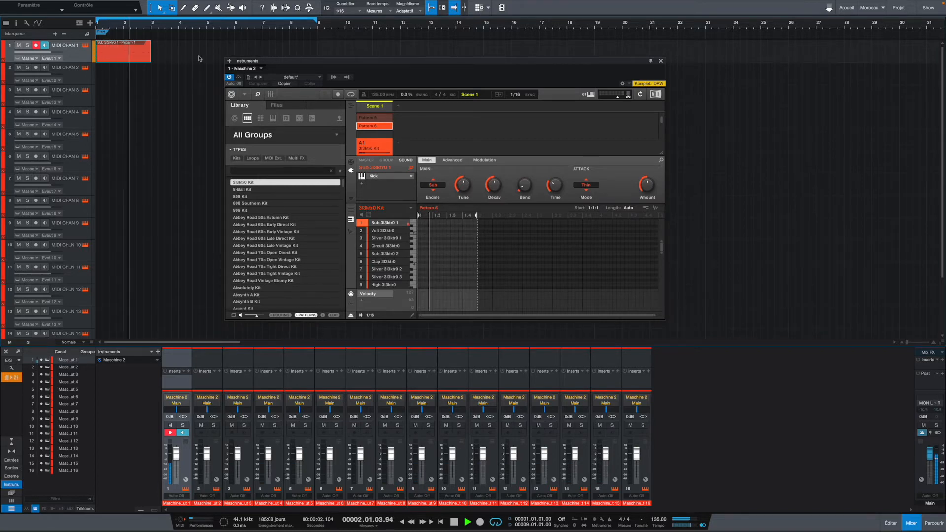
{"action": "key", "text": "space"}
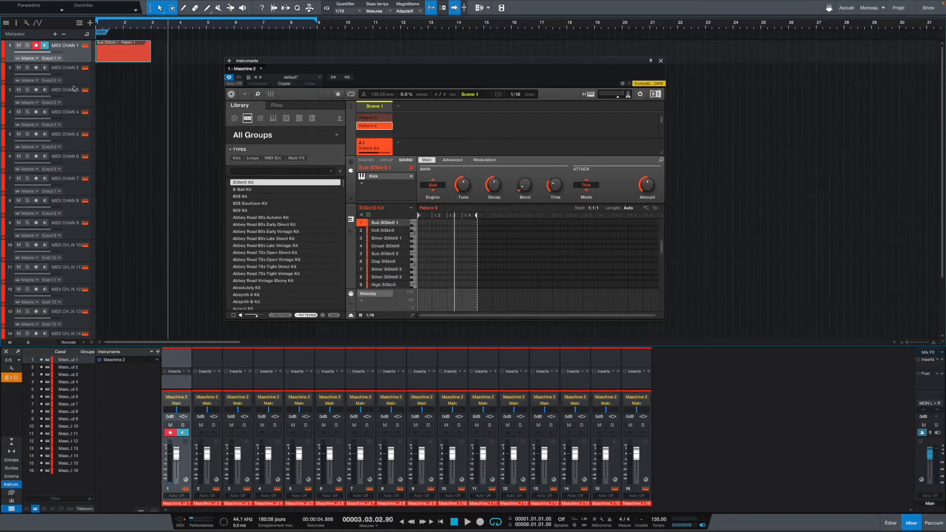
- Duplicate the Pattern 1 clip three times along MIDI CHAN 1 and play the arrangement from the start
{"action": "key", "text": "d"}
{"action": "key", "text": "d"}
{"action": "key", "text": "d"}
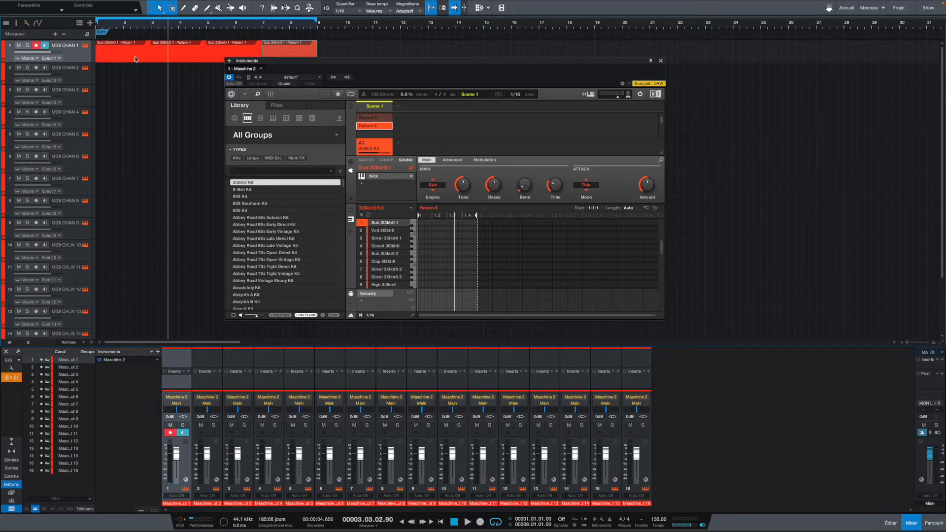
{"action": "key", "text": "Home"}
{"action": "key", "text": "space"}
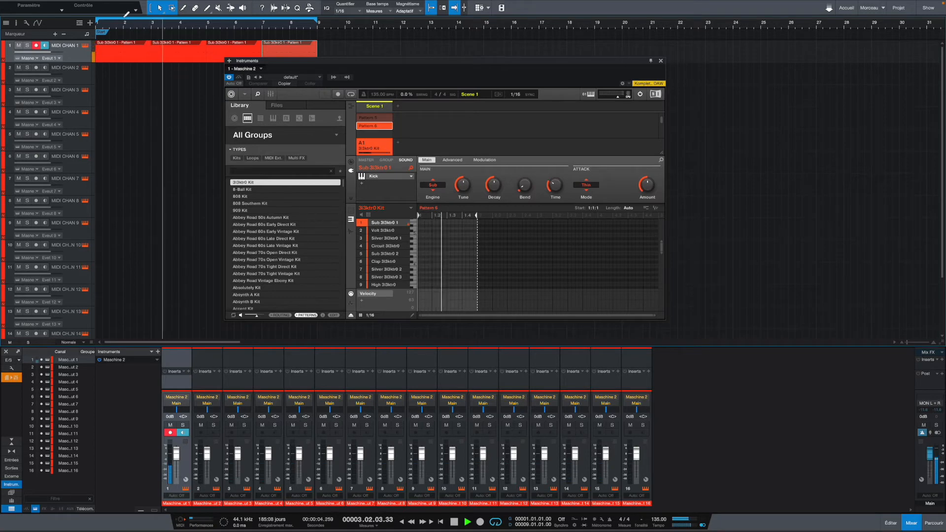
{"action": "key", "text": "space"}
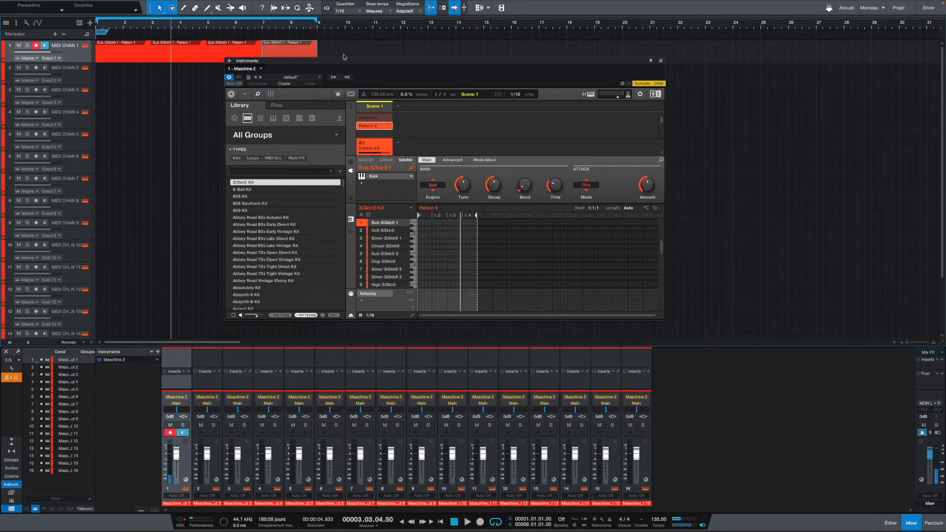
- Delete the third Pattern 1 clip on MIDI CHAN 1 and play through the gap it leaves
{"action": "left_click", "coordinate": [226, 51]}
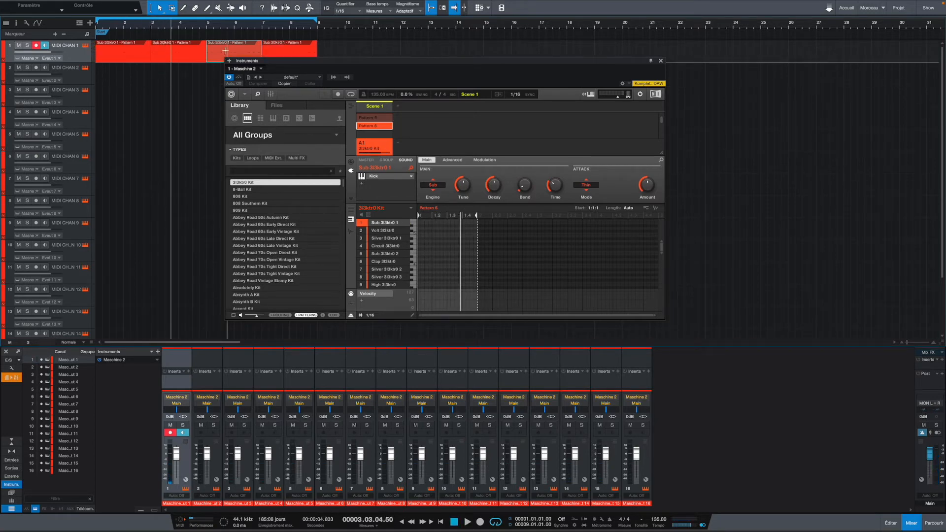
{"action": "key", "text": "Delete"}
{"action": "key", "text": "space"}
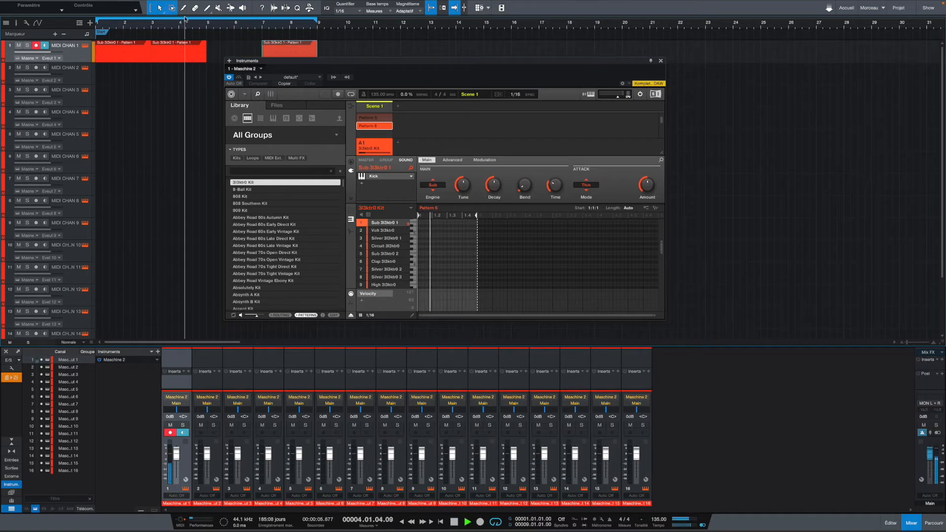
{"action": "key", "text": "space"}
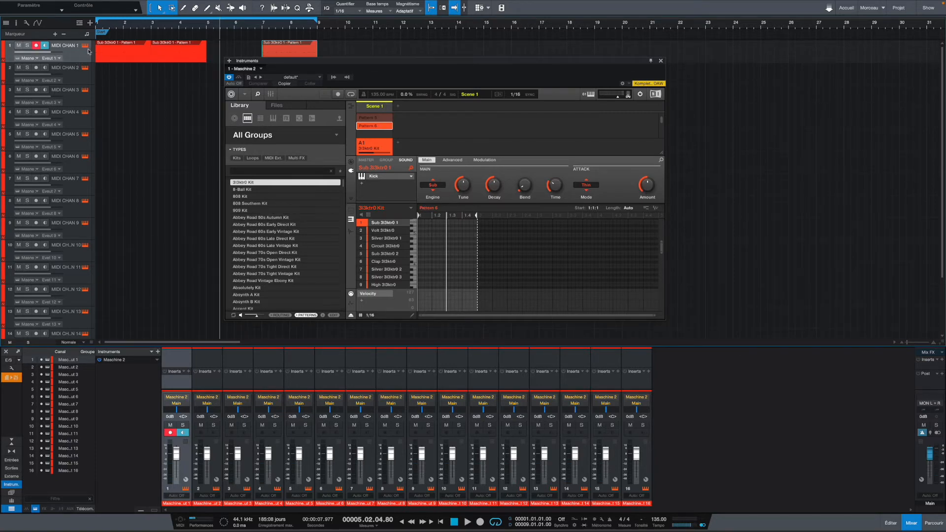
- Open the first clip on MIDI CHAN 1 in the note editor and audition several notes on its piano keyboard
{"action": "scroll", "coordinate": [82, 213], "scroll_direction": "down", "scroll_amount": 2}
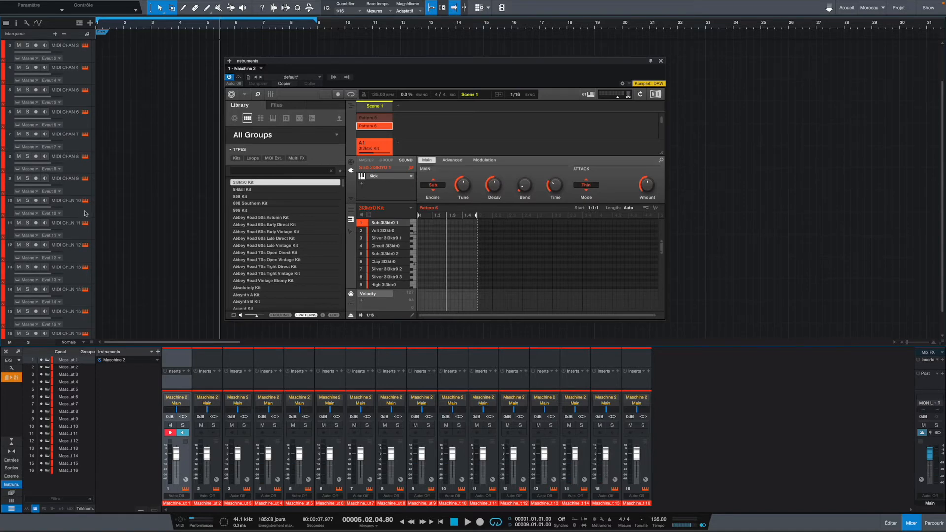
{"action": "scroll", "coordinate": [83, 223], "scroll_direction": "up", "scroll_amount": 2}
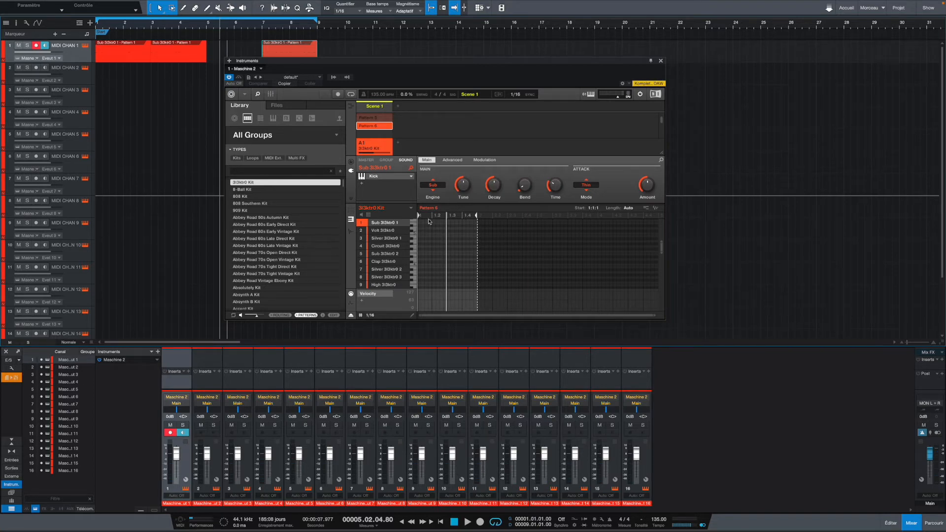
{"action": "left_click", "coordinate": [116, 57]}
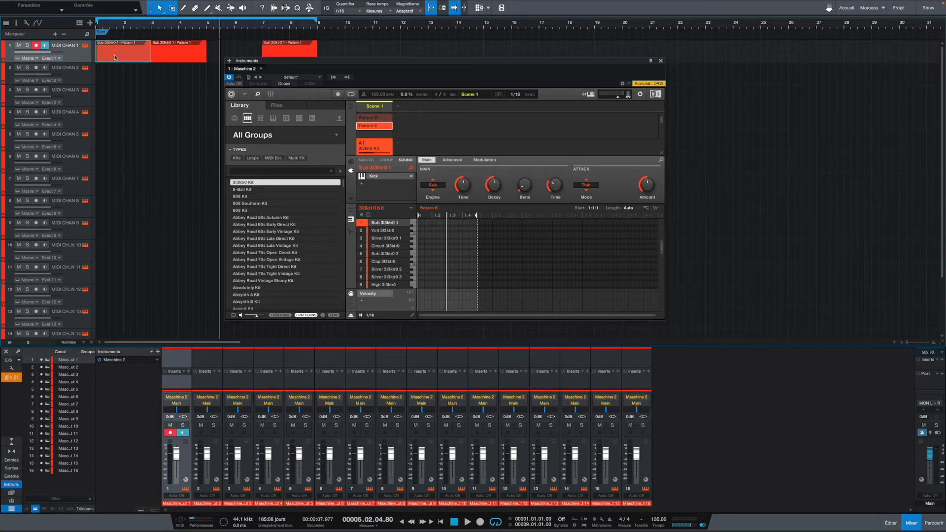
{"action": "double_click", "coordinate": [125, 57]}
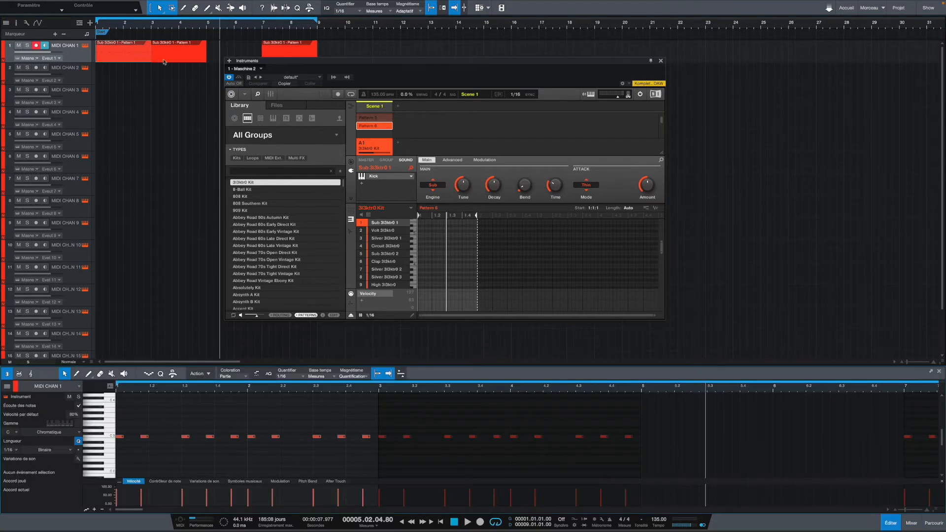
{"action": "left_click", "coordinate": [99, 437]}
{"action": "left_click", "coordinate": [106, 422]}
{"action": "left_click", "coordinate": [107, 411]}
{"action": "left_click", "coordinate": [107, 405]}
{"action": "left_click", "coordinate": [108, 413]}
{"action": "left_click", "coordinate": [108, 418]}
- Delete all the clips from the arrangement
{"action": "left_click", "coordinate": [332, 55]}
{"action": "key", "text": "super+a"}
{"action": "key", "text": "Delete"}
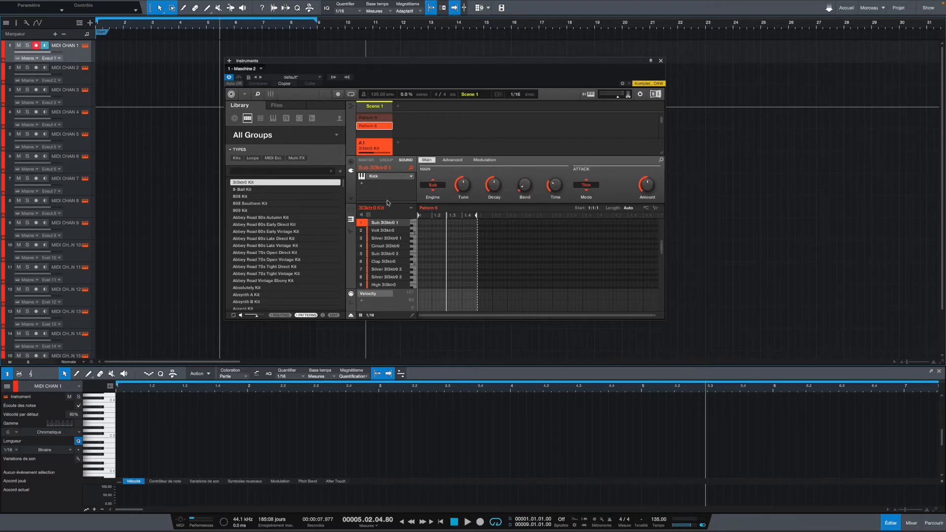
- Examine the internal effects available for the free plug-in slot below Kick on the Sub 3l3ktr0 1 sound
{"action": "left_click", "coordinate": [364, 183]}
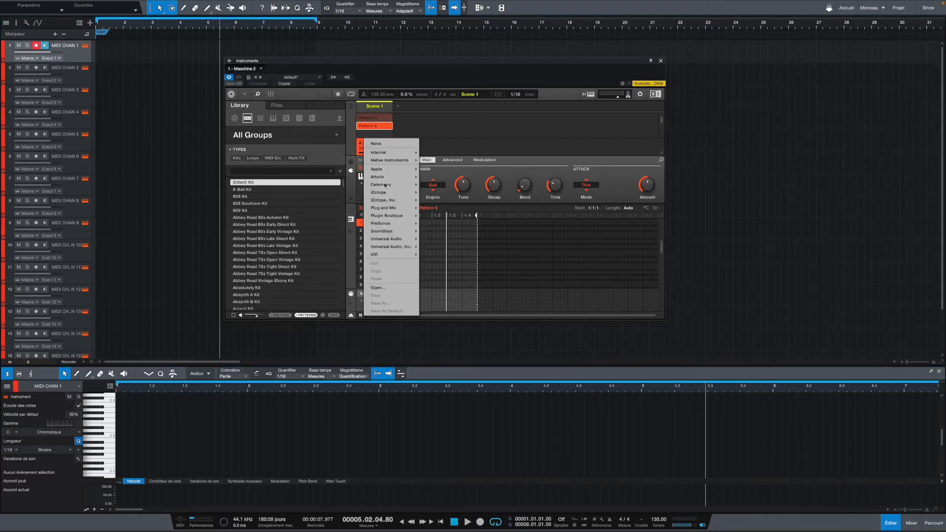
{"action": "mouse_move", "coordinate": [411, 153]}
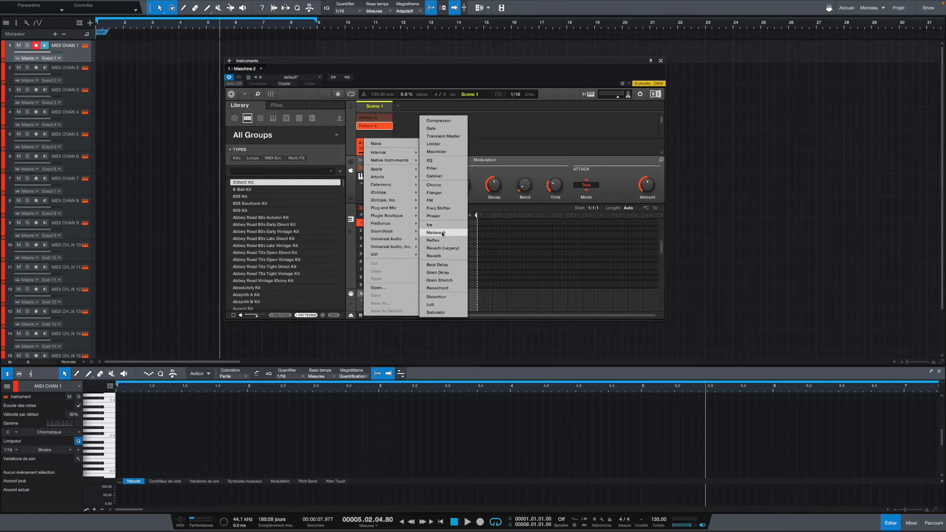
{"action": "left_click", "coordinate": [543, 165]}
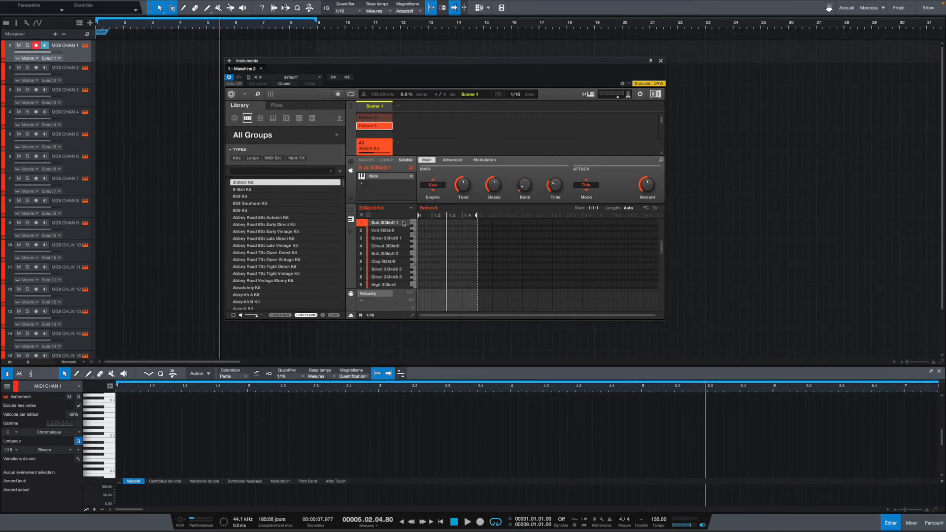
- Go through the Volt 3l3ktr0, Silver 3l3ktr0 1 and Circuit 3l3ktr0 sounds of the 3l3ktr0 Kit, viewing each one's plug-in
{"action": "left_click", "coordinate": [389, 231]}
{"action": "left_click", "coordinate": [389, 239]}
{"action": "left_click", "coordinate": [386, 246]}
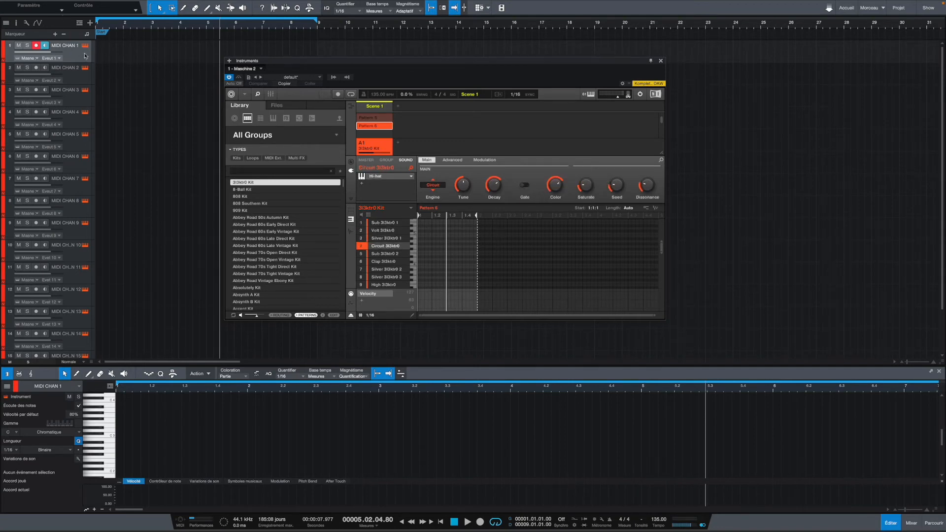
- Create an empty clip spanning bars 1 to 9 on MIDI CHAN 1 and audition a note on its piano keyboard
{"action": "double_click", "coordinate": [124, 55]}
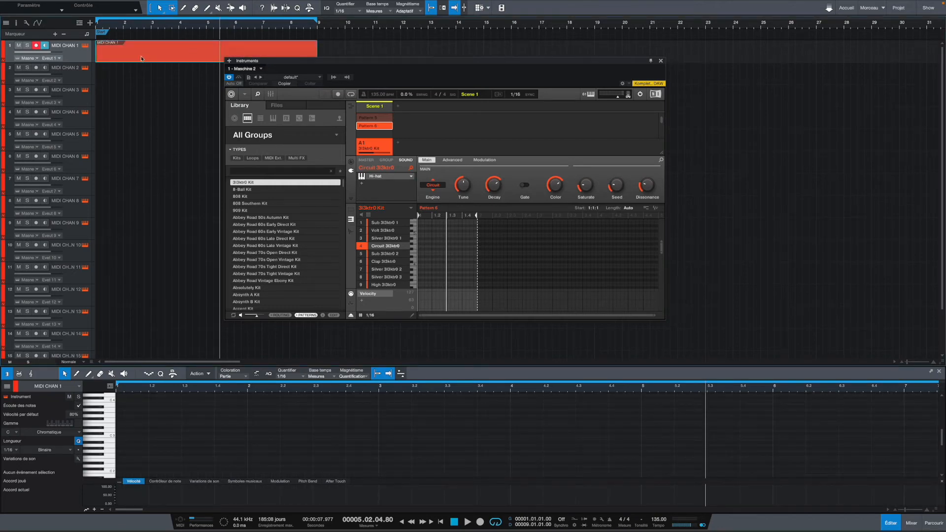
{"action": "left_click", "coordinate": [103, 437]}
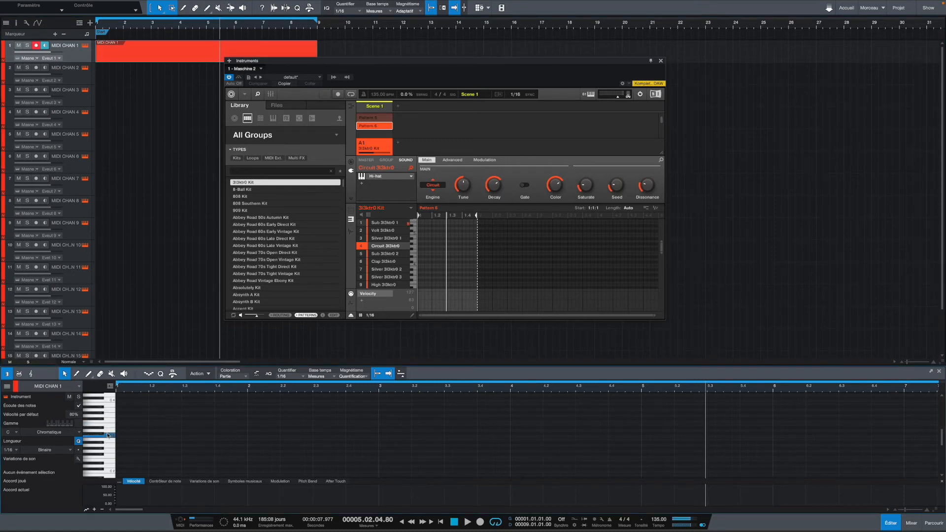
{"action": "left_click", "coordinate": [122, 438]}
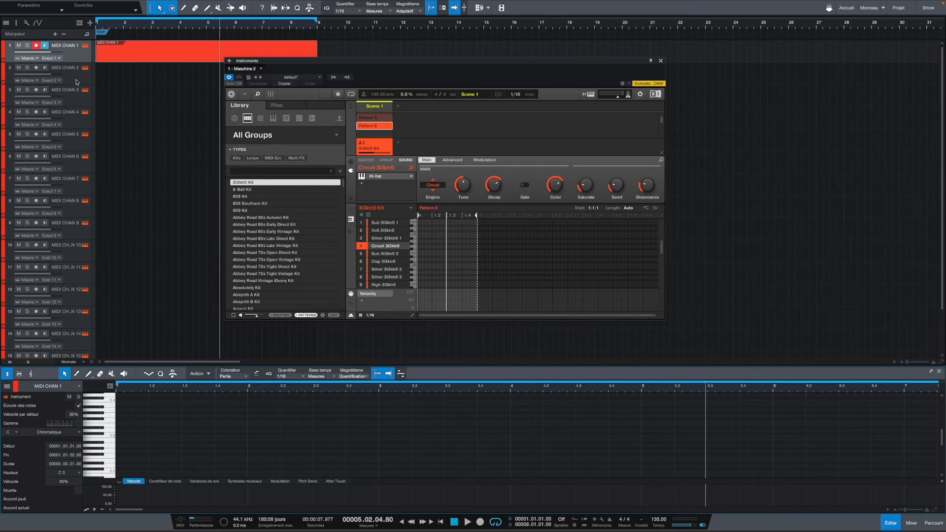
- Delete the empty clip from MIDI CHAN 1
{"action": "key", "text": "Down"}
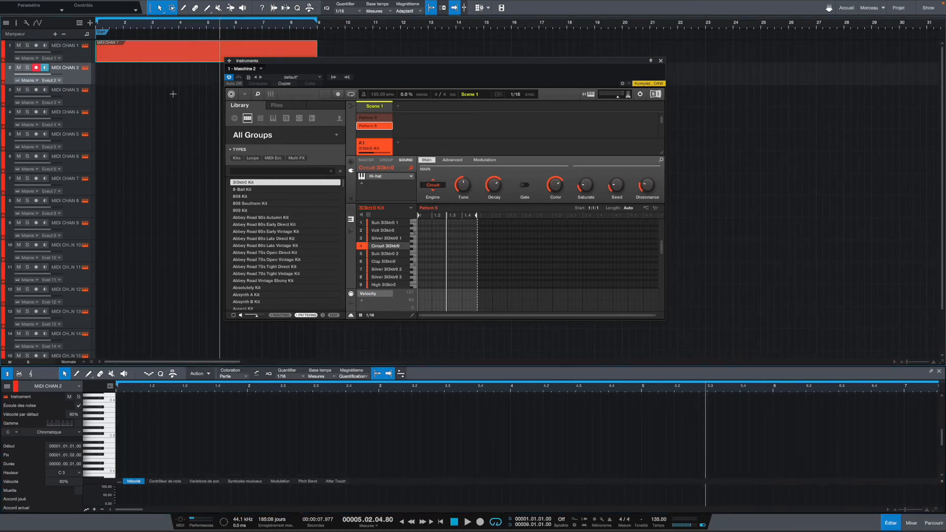
{"action": "key", "text": "Up"}
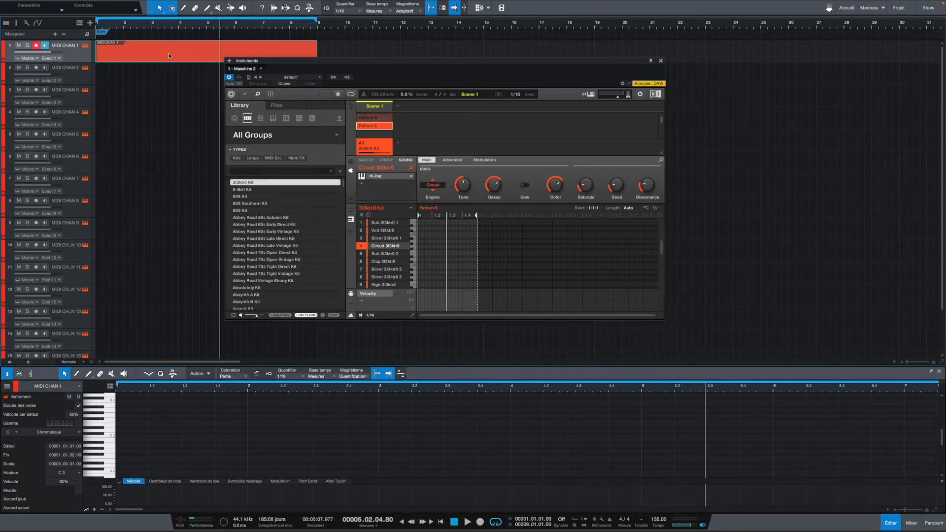
{"action": "key", "text": "Delete"}
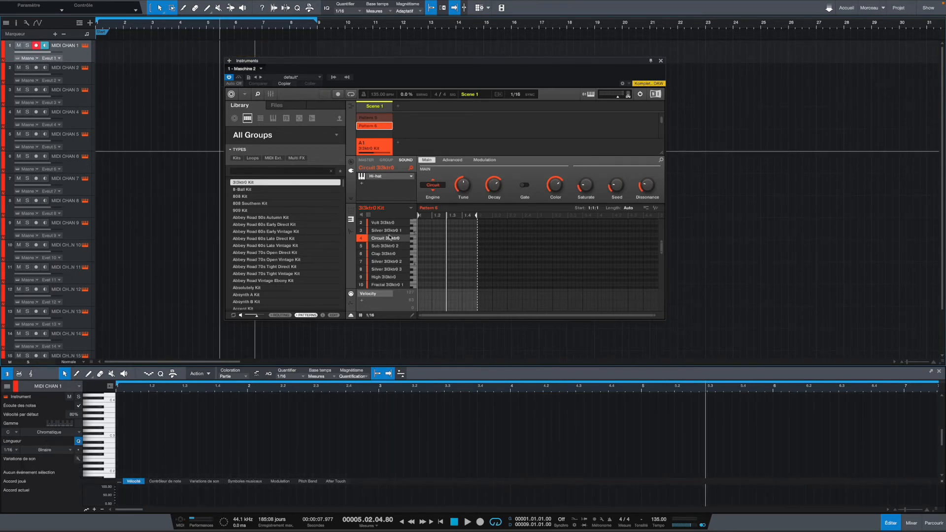
- Look through the kit's sounds, the patterns of Scene 1 and the MIDI CHAN tracks, including MIDI CHAN 2 and MIDI CHAN 3
{"action": "scroll", "coordinate": [395, 248], "scroll_direction": "down", "scroll_amount": 3}
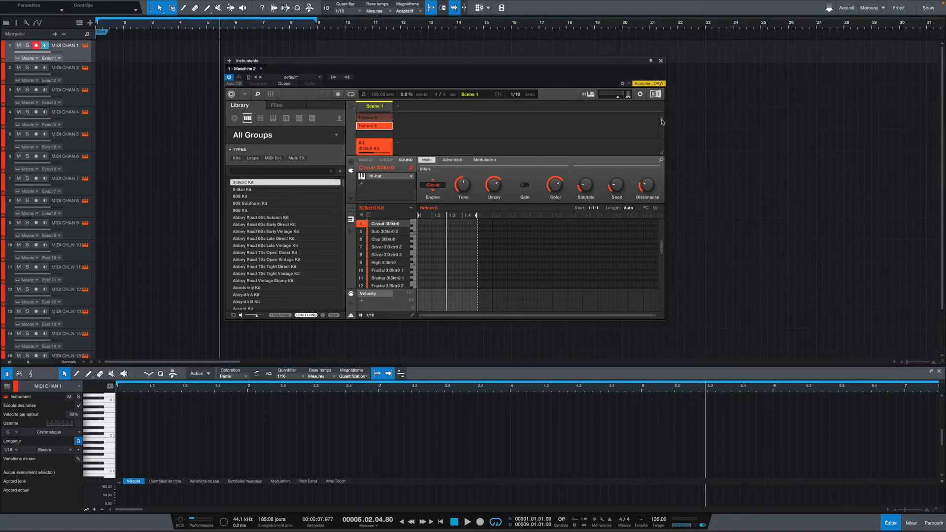
{"action": "scroll", "coordinate": [662, 118], "scroll_direction": "up", "scroll_amount": 2}
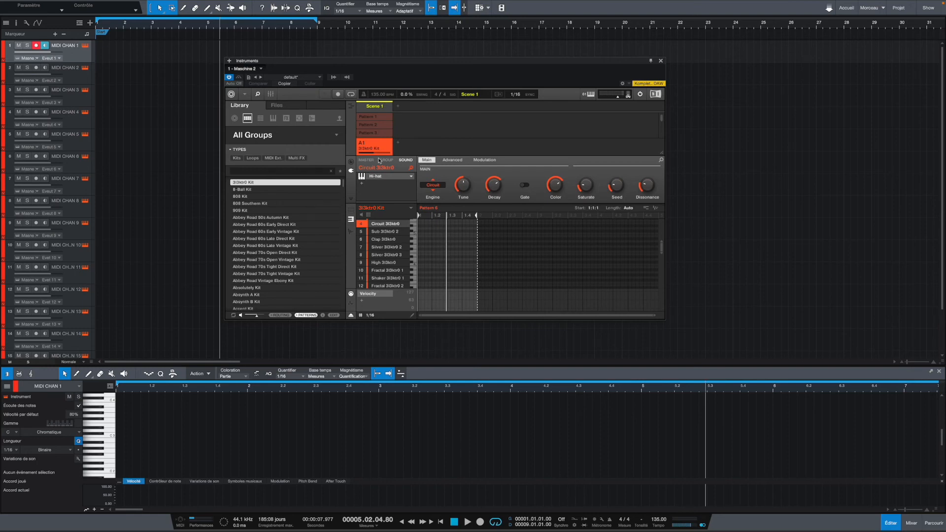
{"action": "scroll", "coordinate": [161, 247], "scroll_direction": "down", "scroll_amount": 2}
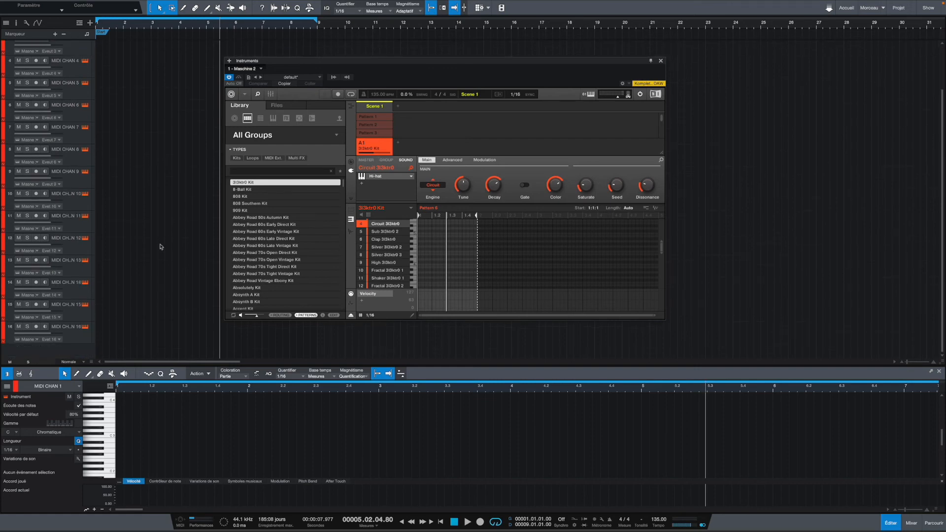
{"action": "scroll", "coordinate": [102, 334], "scroll_direction": "up", "scroll_amount": 2}
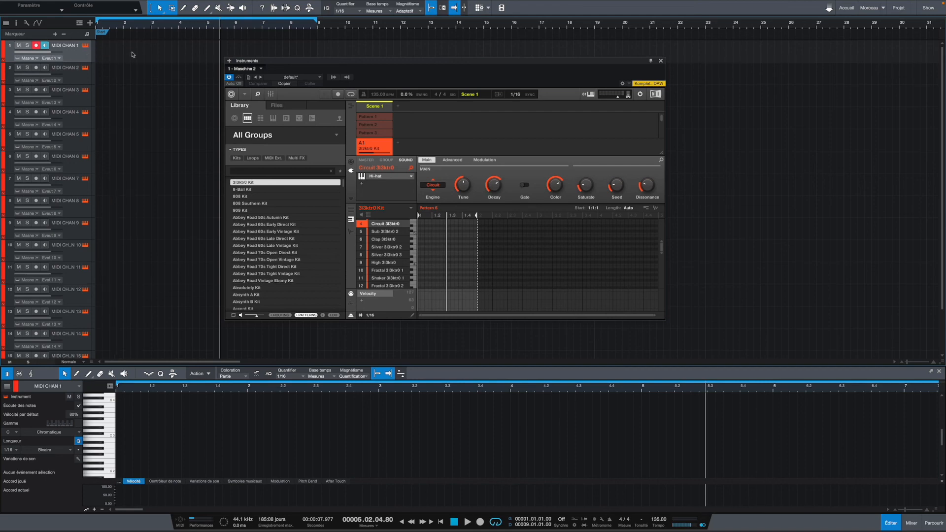
{"action": "left_click", "coordinate": [77, 75]}
{"action": "left_click", "coordinate": [80, 96]}
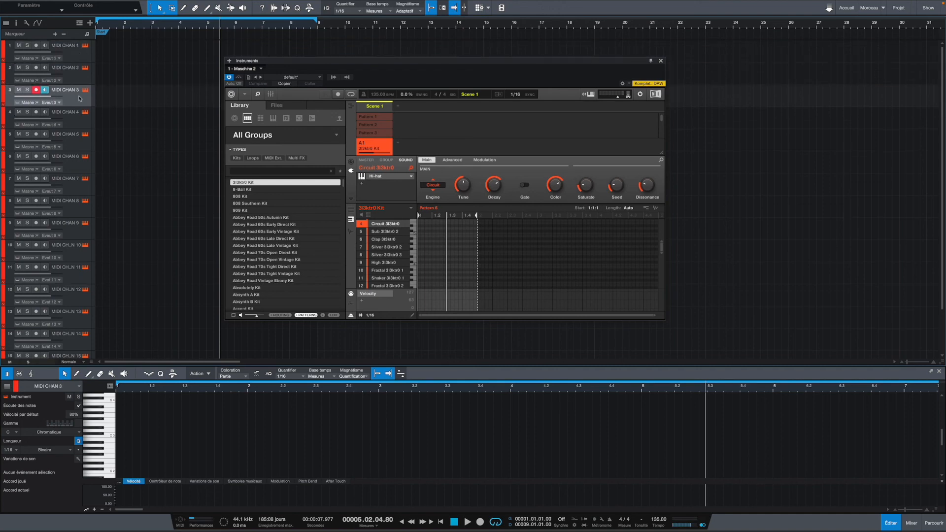